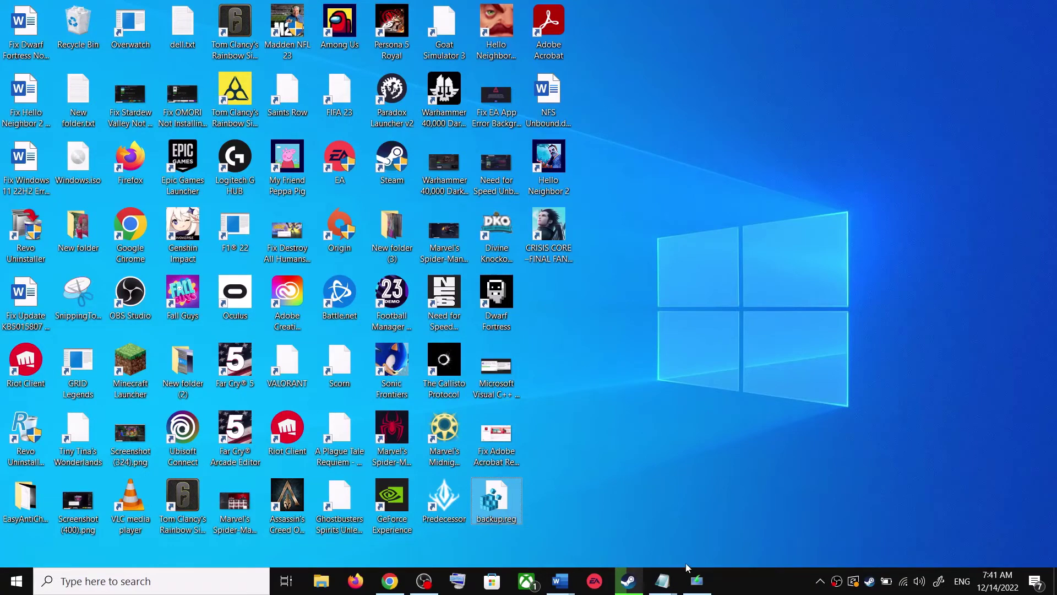
- Bring the 'Fix Update KB5015807' Word guide to the front from the taskbar
{"action": "mouse_move", "coordinate": [560, 581]}
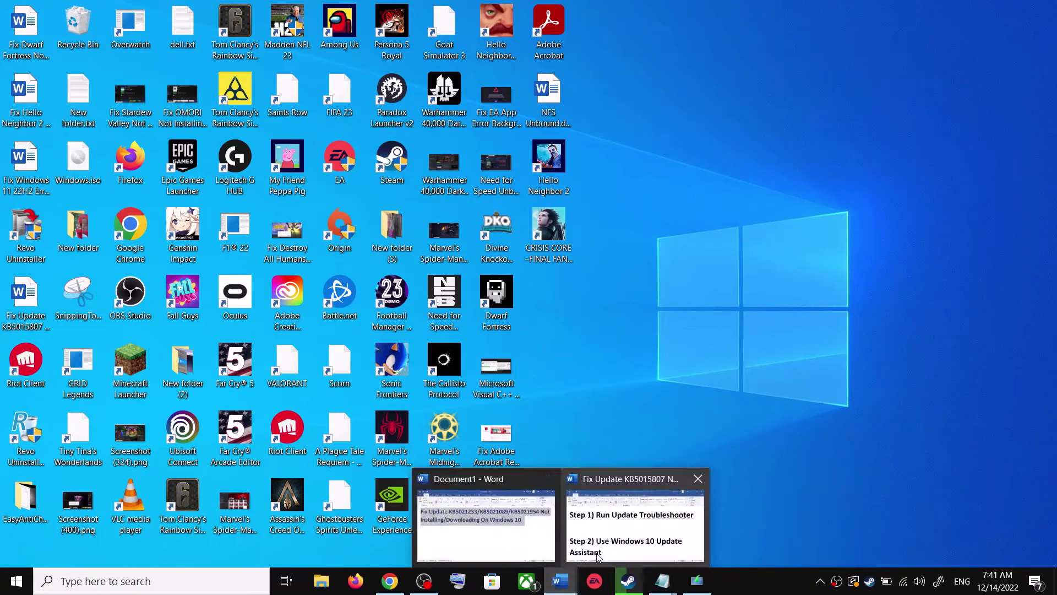
{"action": "left_click", "coordinate": [608, 549]}
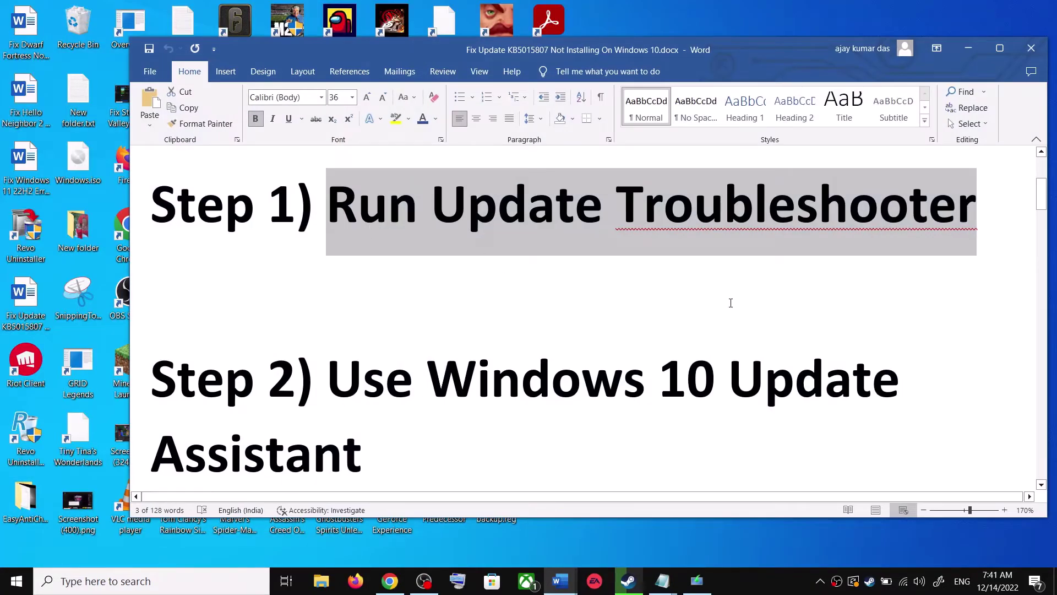
- Run the Windows Update troubleshooter from Update & Security > Troubleshoot > Additional troubleshooters
{"action": "key", "text": "super+i"}
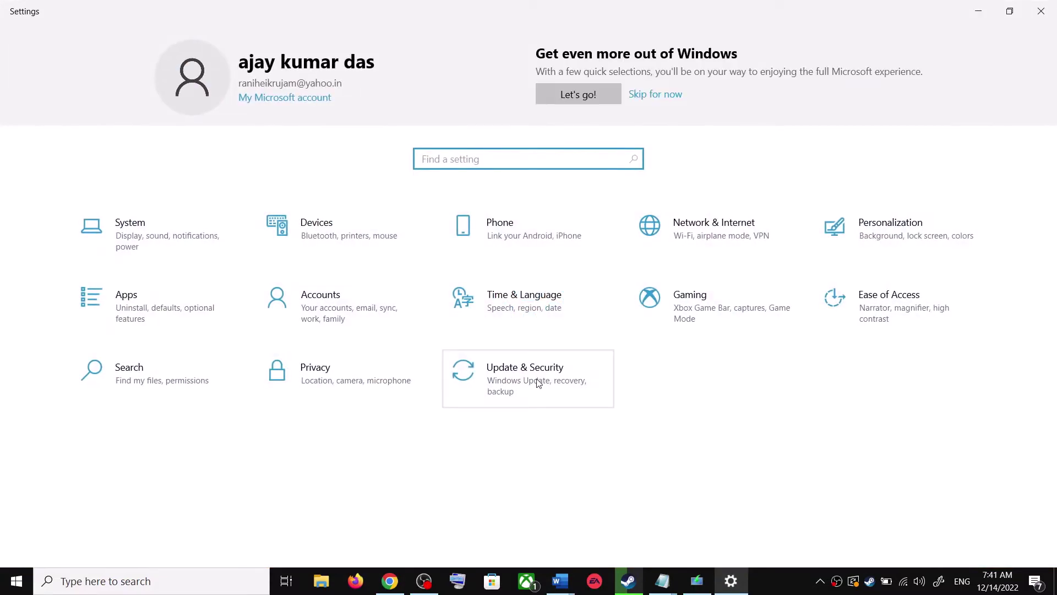
{"action": "left_click", "coordinate": [538, 384]}
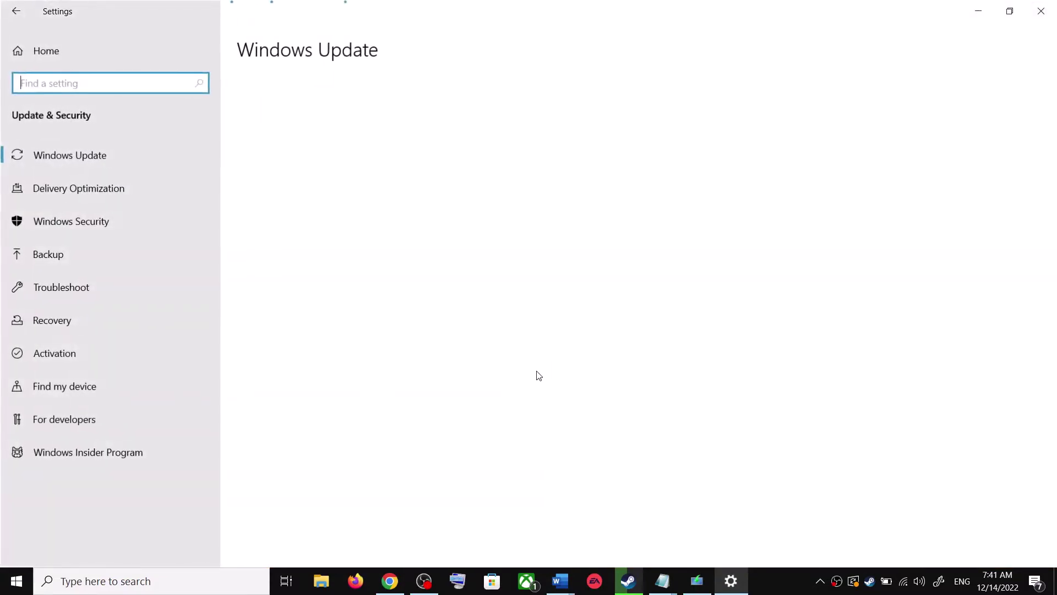
{"action": "left_click", "coordinate": [84, 288]}
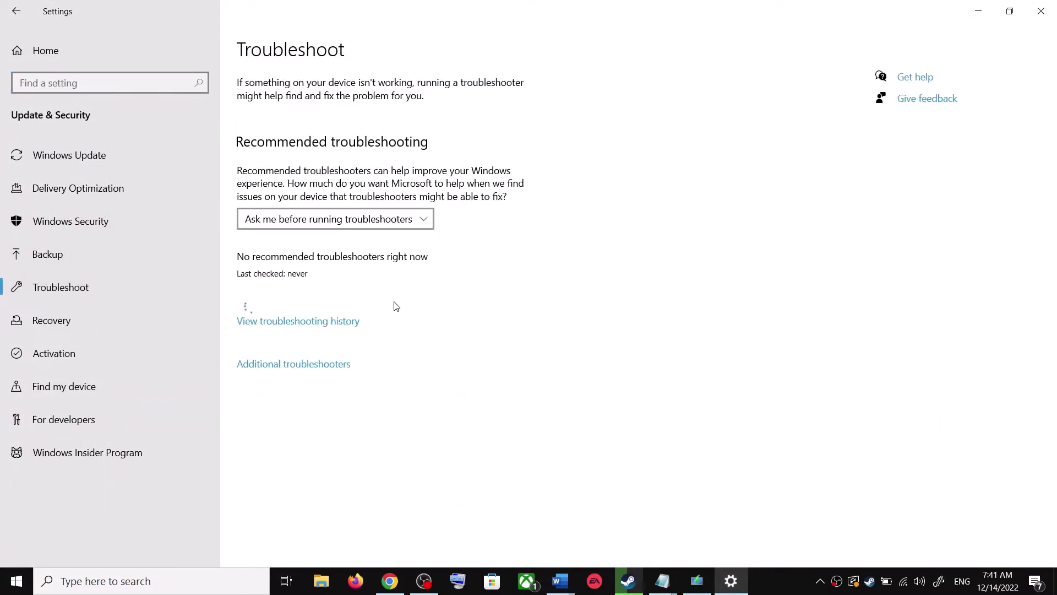
{"action": "left_click", "coordinate": [310, 368]}
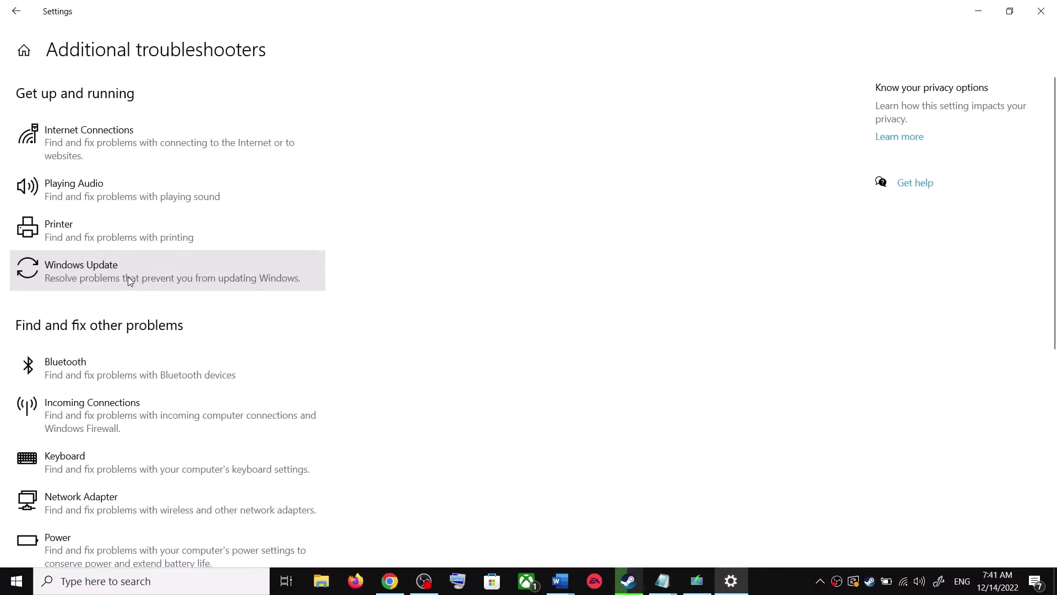
{"action": "left_click", "coordinate": [128, 276]}
{"action": "left_click", "coordinate": [244, 312]}
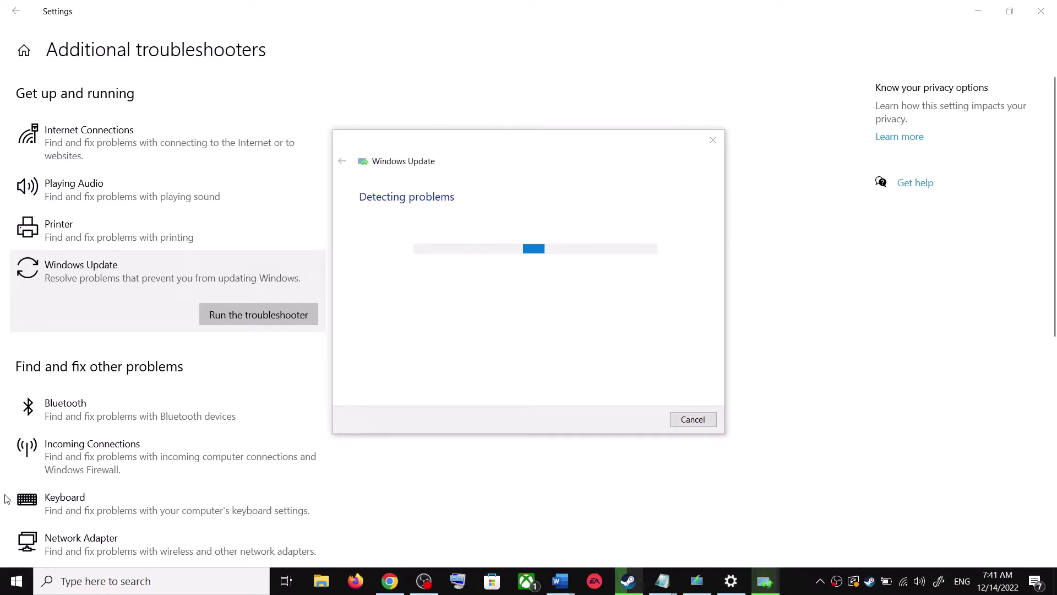
- Check the Start menu power options, then close the menu without restarting
{"action": "left_click", "coordinate": [11, 589]}
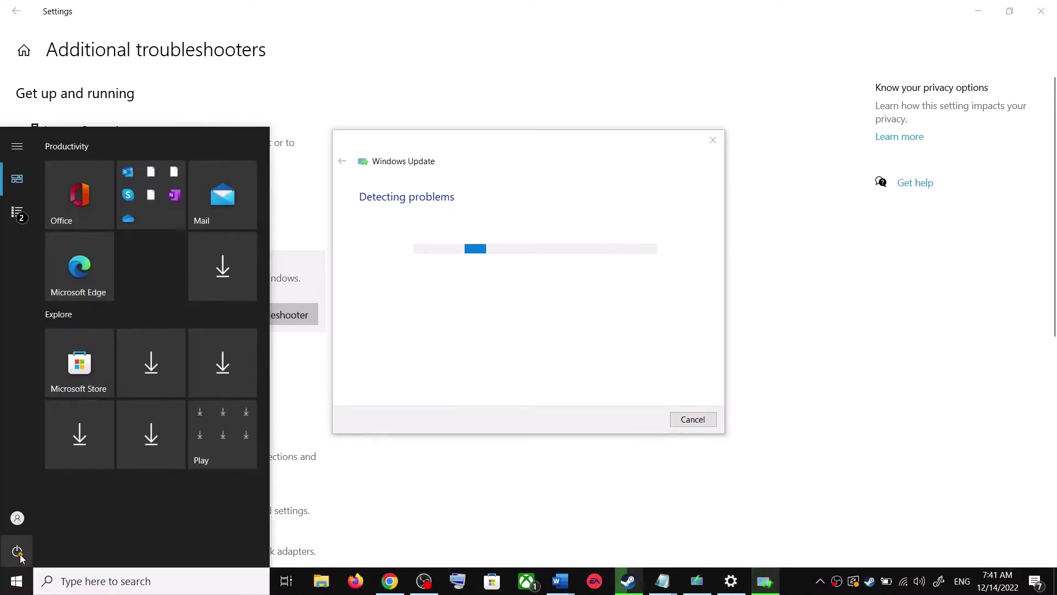
{"action": "left_click", "coordinate": [17, 550]}
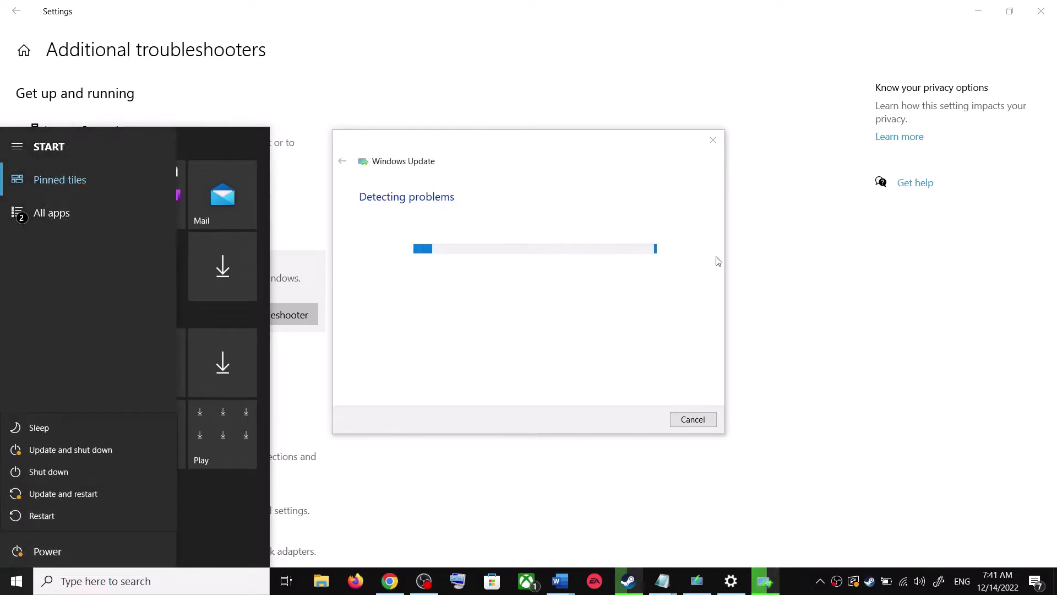
{"action": "left_click", "coordinate": [802, 226]}
{"action": "left_click", "coordinate": [805, 231]}
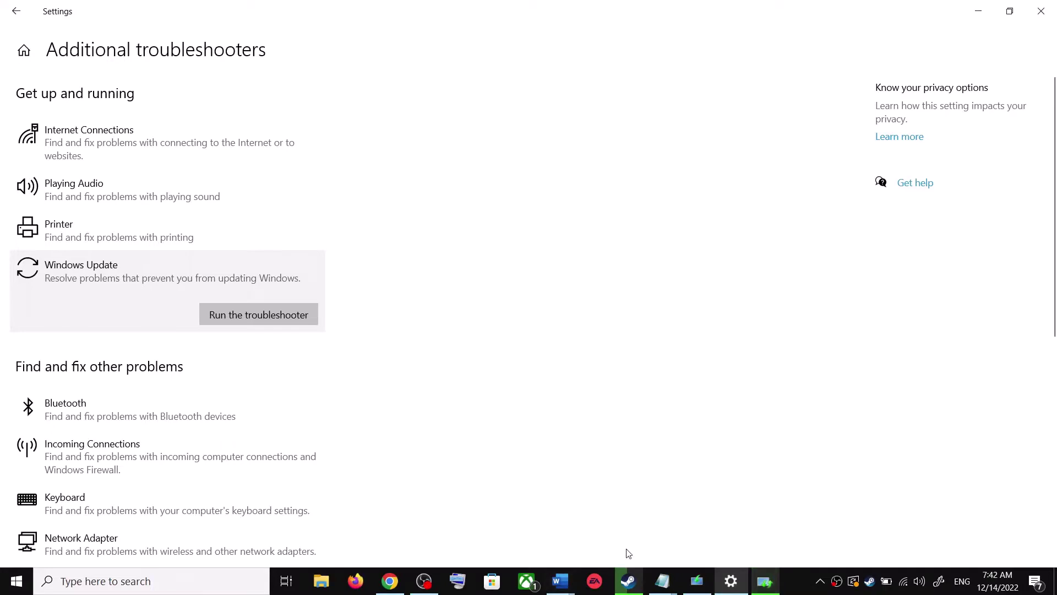
- Select Step 2's microsoft.com download link in the guide and go to the Download Windows 10 page
{"action": "mouse_move", "coordinate": [567, 583]}
{"action": "left_click", "coordinate": [631, 523]}
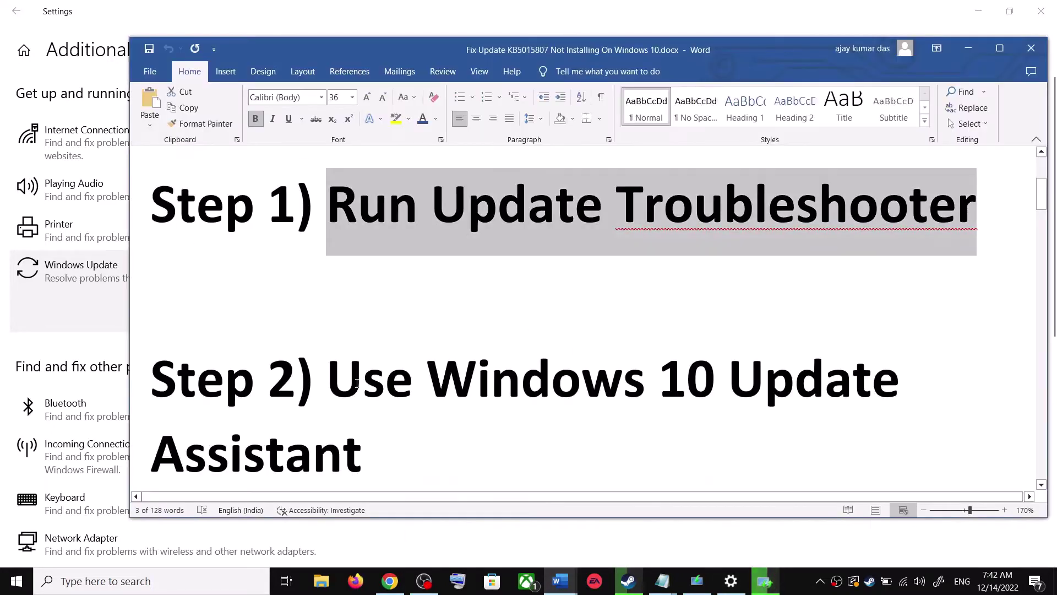
{"action": "scroll", "coordinate": [355, 370], "scroll_direction": "down", "scroll_amount": 1}
{"action": "left_click_drag", "start_coordinate": [329, 308], "coordinate": [432, 428]}
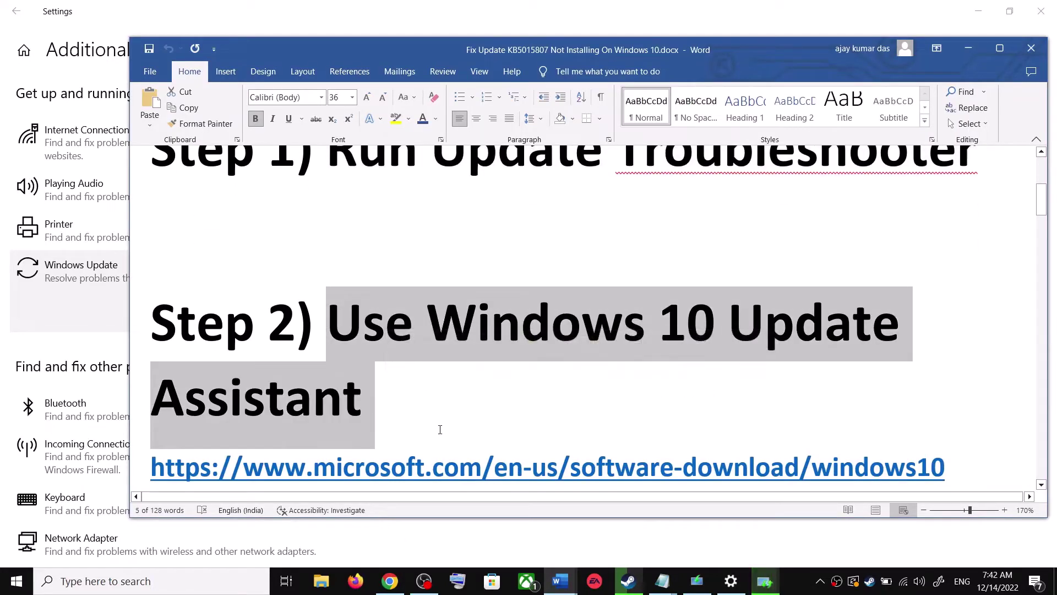
{"action": "scroll", "coordinate": [681, 408], "scroll_direction": "down", "scroll_amount": 1}
{"action": "triple_click", "coordinate": [682, 410]}
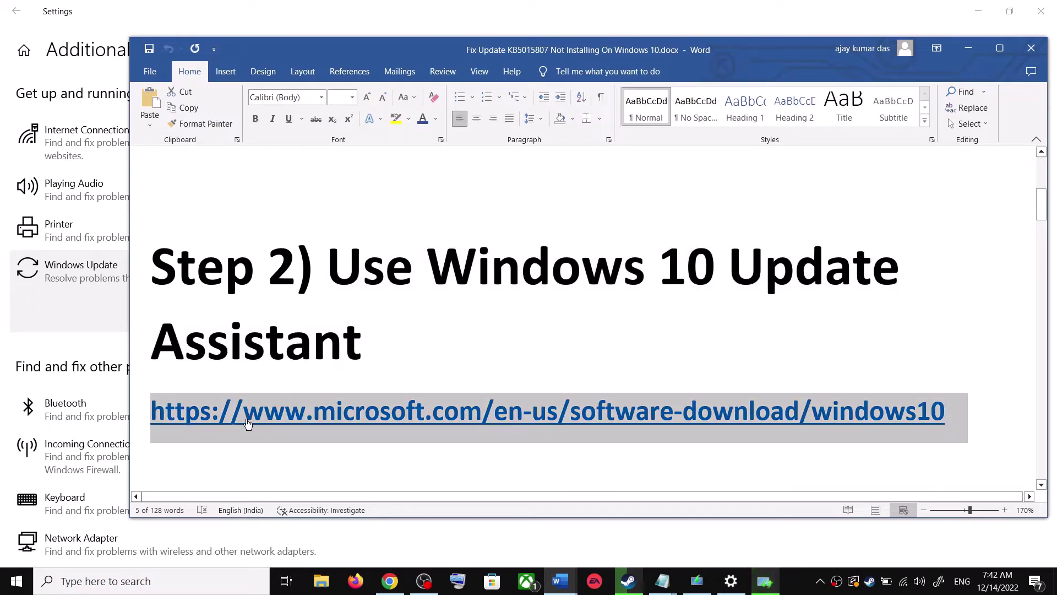
{"action": "left_click", "coordinate": [390, 580]}
{"action": "scroll", "coordinate": [233, 305], "scroll_direction": "up", "scroll_amount": 4}
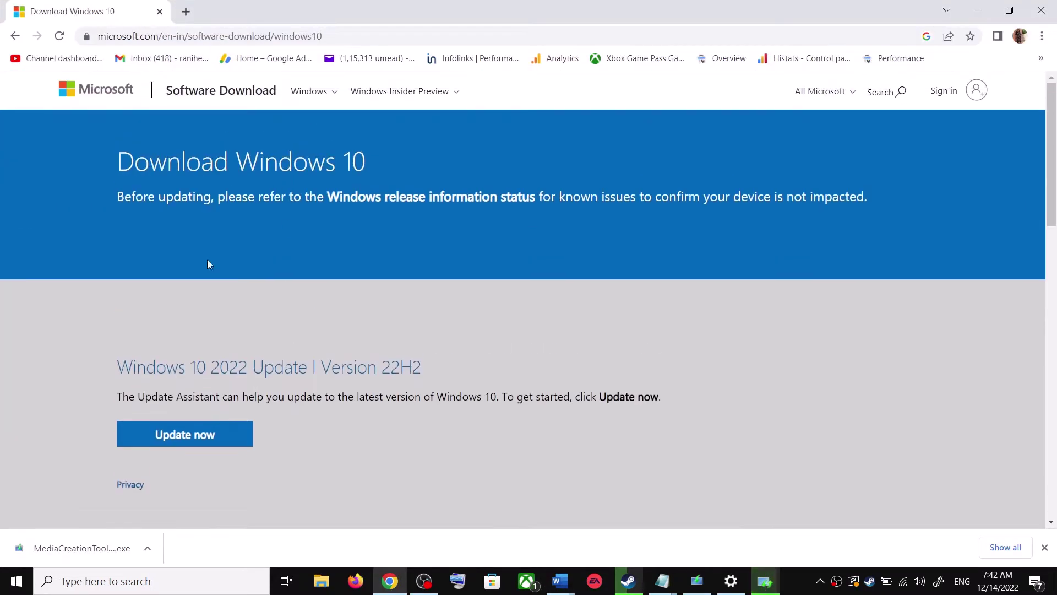
- Download and run the Windows10Upgrade Update Assistant, close it, and return to the guide
{"action": "left_click_drag", "start_coordinate": [135, 398], "coordinate": [220, 397]}
{"action": "left_click", "coordinate": [211, 436]}
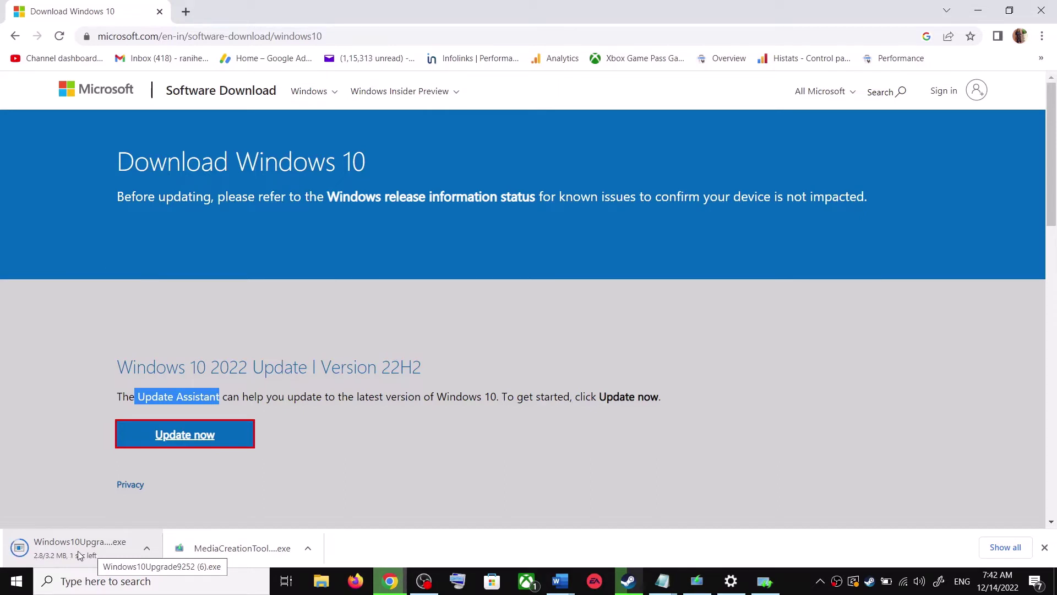
{"action": "left_click", "coordinate": [79, 550]}
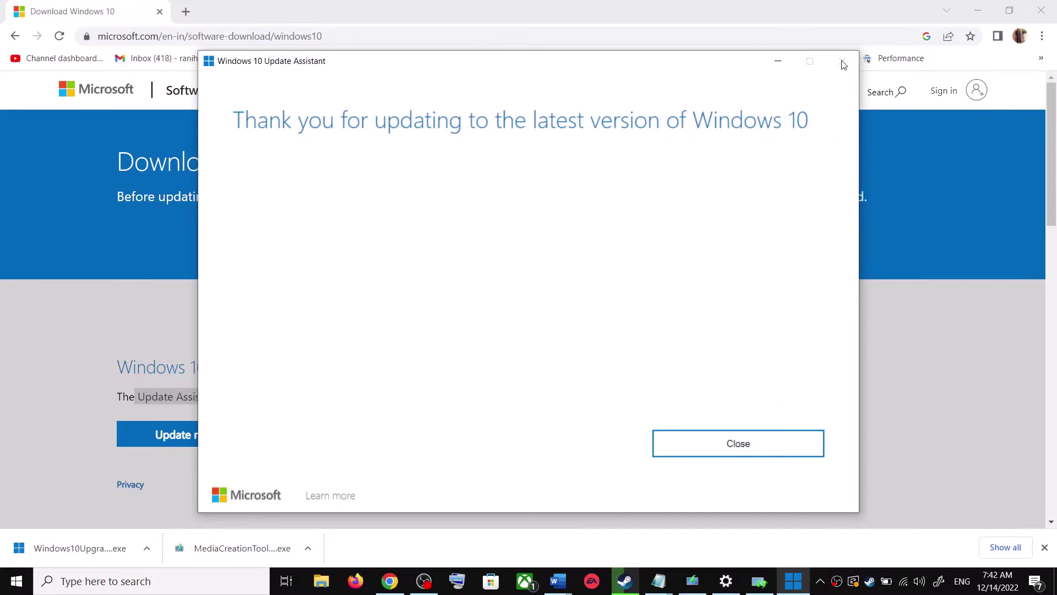
{"action": "left_click", "coordinate": [770, 445]}
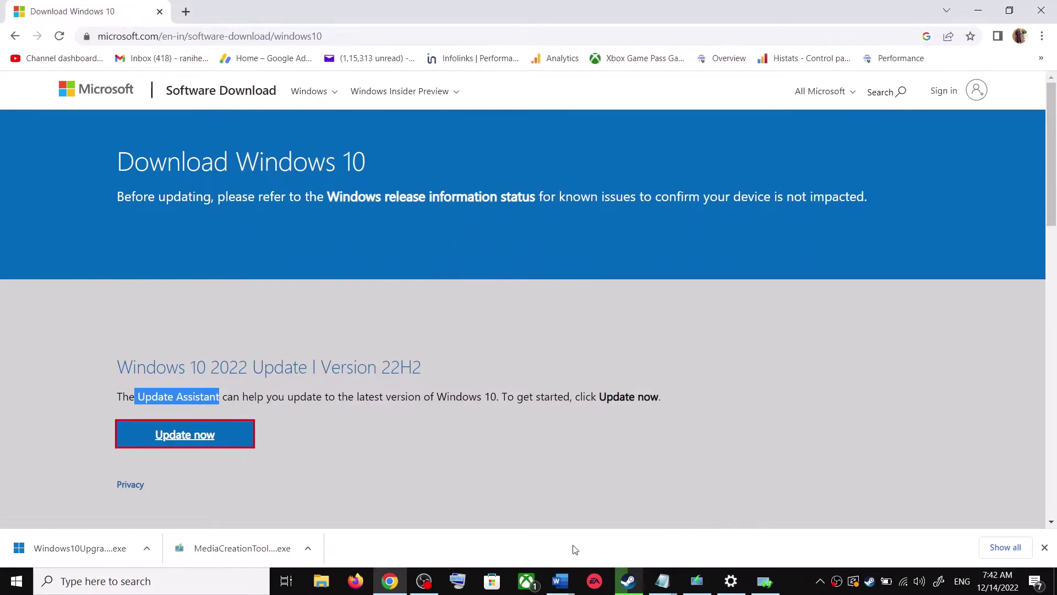
{"action": "mouse_move", "coordinate": [560, 581]}
{"action": "left_click", "coordinate": [658, 548]}
- Copy Step 3's commands from 'SC config trustedinstaller start=auto' through 'net start appidsvc'
{"action": "scroll", "coordinate": [433, 371], "scroll_direction": "down", "scroll_amount": 5}
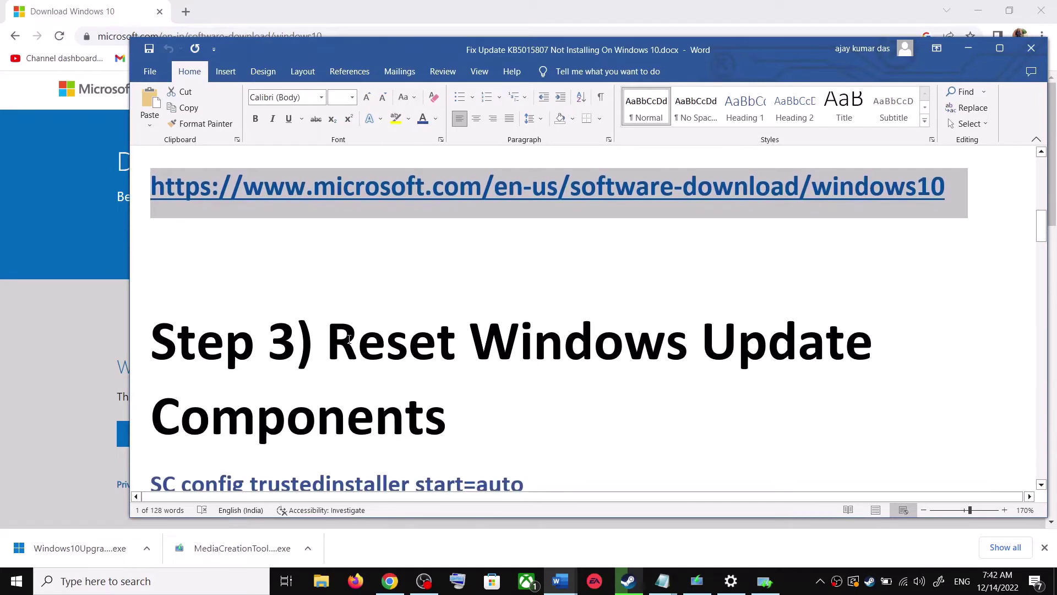
{"action": "left_click_drag", "start_coordinate": [362, 359], "coordinate": [452, 418]}
{"action": "scroll", "coordinate": [451, 418], "scroll_direction": "down", "scroll_amount": 2}
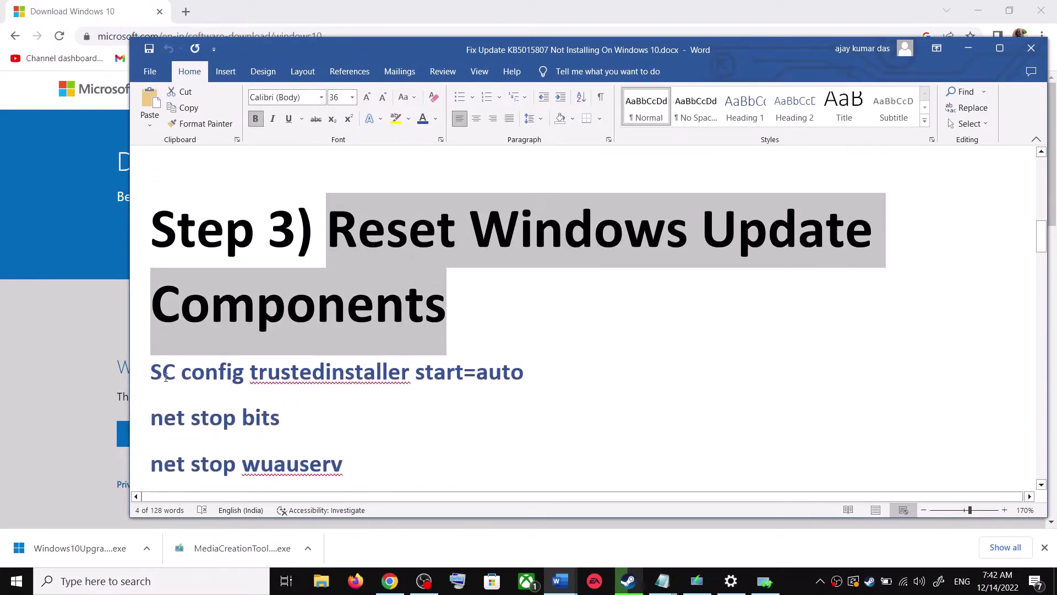
{"action": "left_click", "coordinate": [156, 371]}
{"action": "left_click_drag", "start_coordinate": [153, 368], "coordinate": [350, 457]}
{"action": "scroll", "coordinate": [334, 425], "scroll_direction": "down", "scroll_amount": 1}
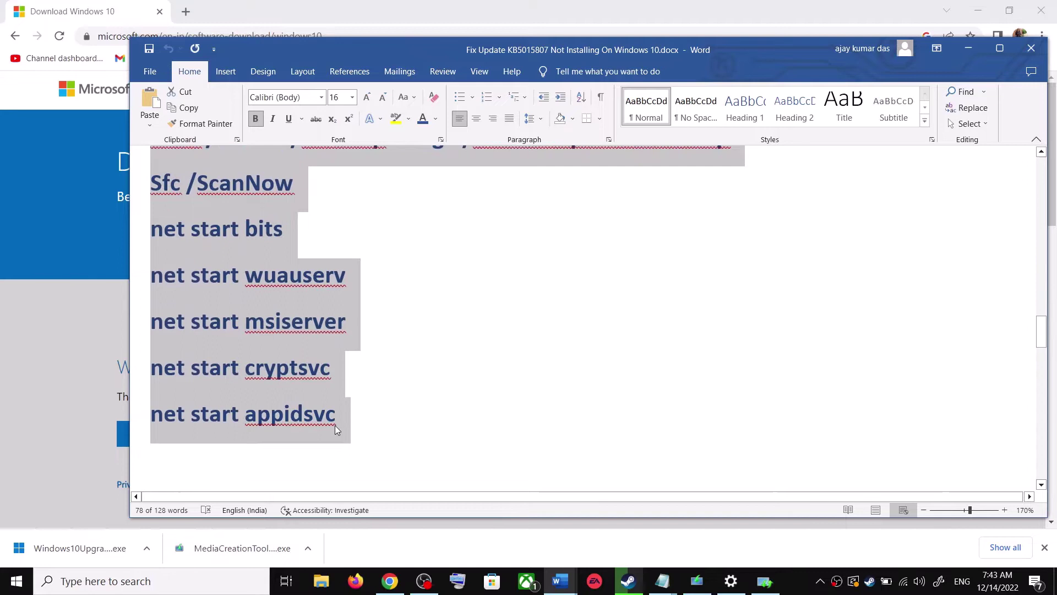
{"action": "right_click", "coordinate": [279, 309]}
{"action": "left_click", "coordinate": [323, 359]}
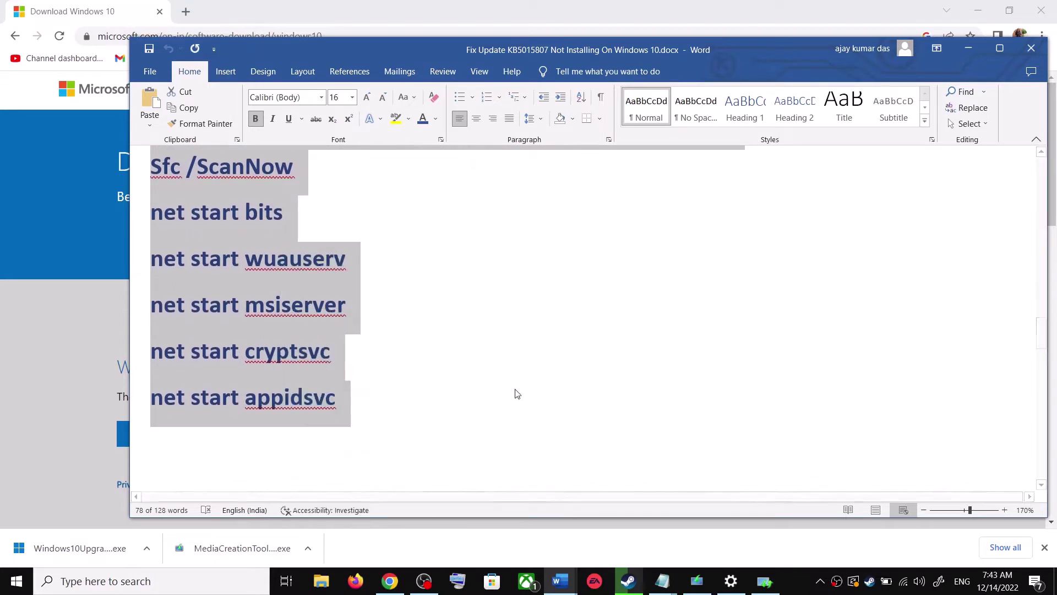
- Paste the copied reset commands into a new Notepad window
{"action": "left_click", "coordinate": [197, 590]}
{"action": "type", "text": "ote"}
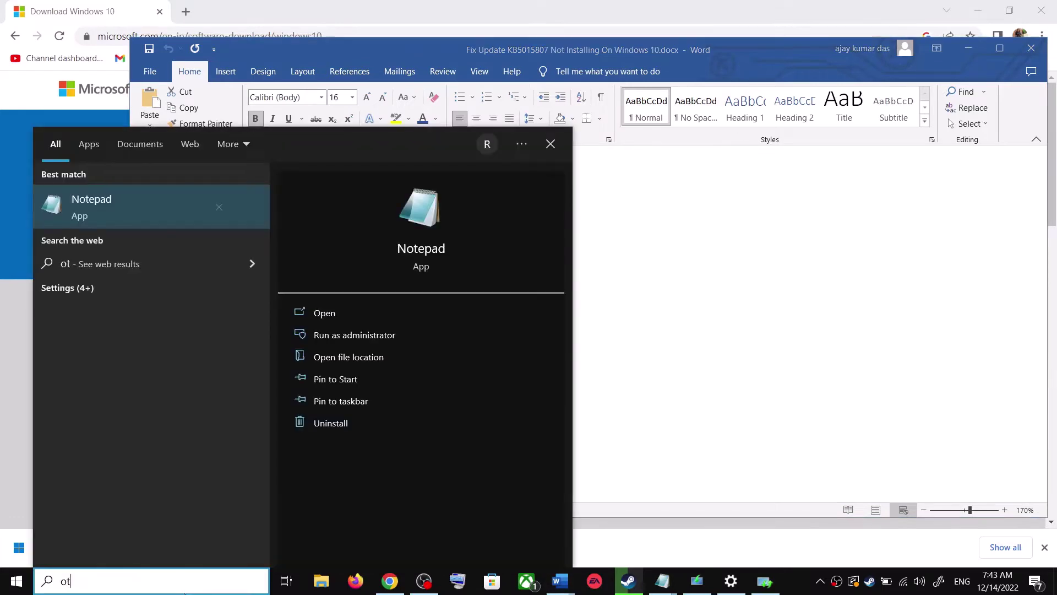
{"action": "left_click", "coordinate": [179, 194]}
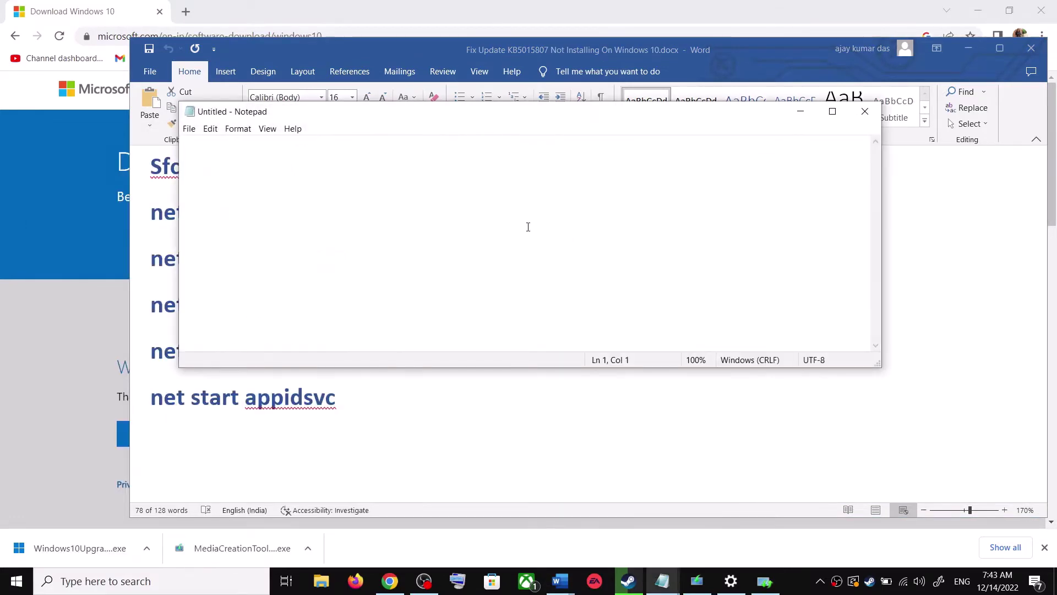
{"action": "key", "text": "ctrl+v"}
- Save the commands to the Desktop as Wufix.bat with type All Files (*.*), then show the desktop
{"action": "scroll", "coordinate": [401, 210], "scroll_direction": "up", "scroll_amount": 3}
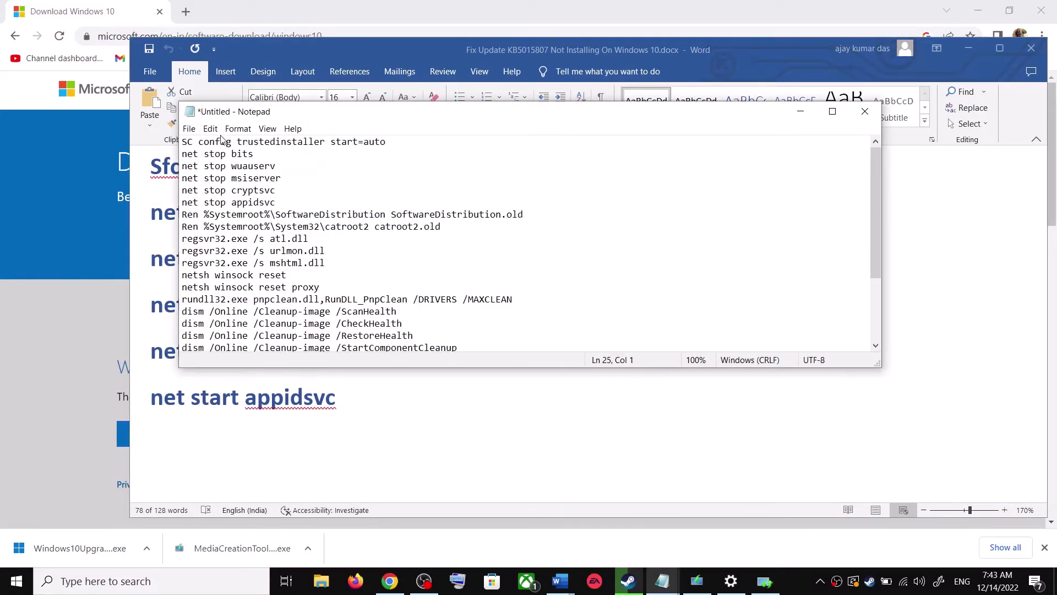
{"action": "left_click", "coordinate": [188, 128]}
{"action": "left_click", "coordinate": [226, 196]}
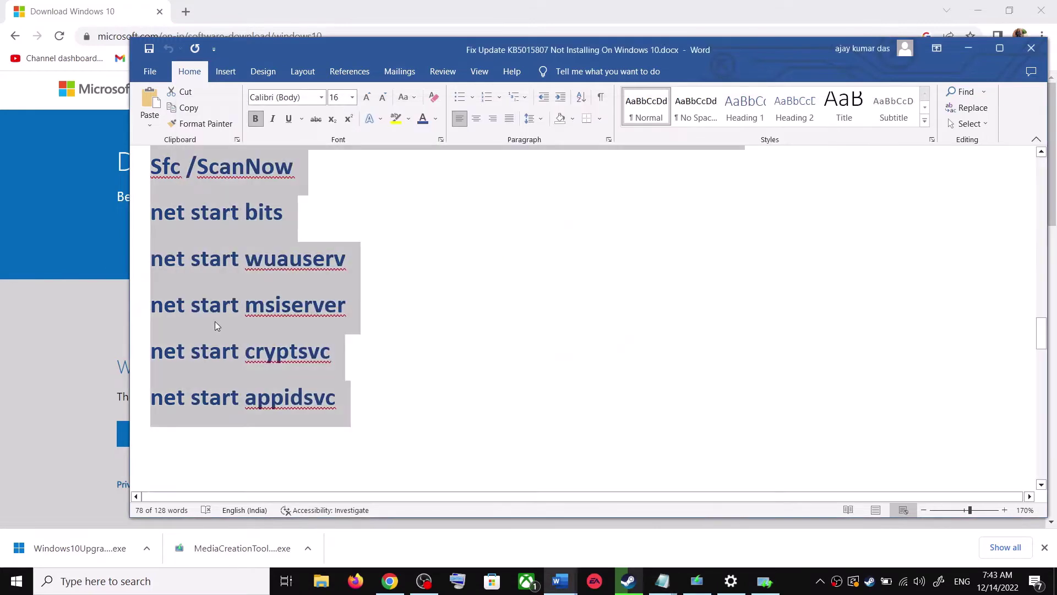
{"action": "scroll", "coordinate": [288, 345], "scroll_direction": "down", "scroll_amount": 5}
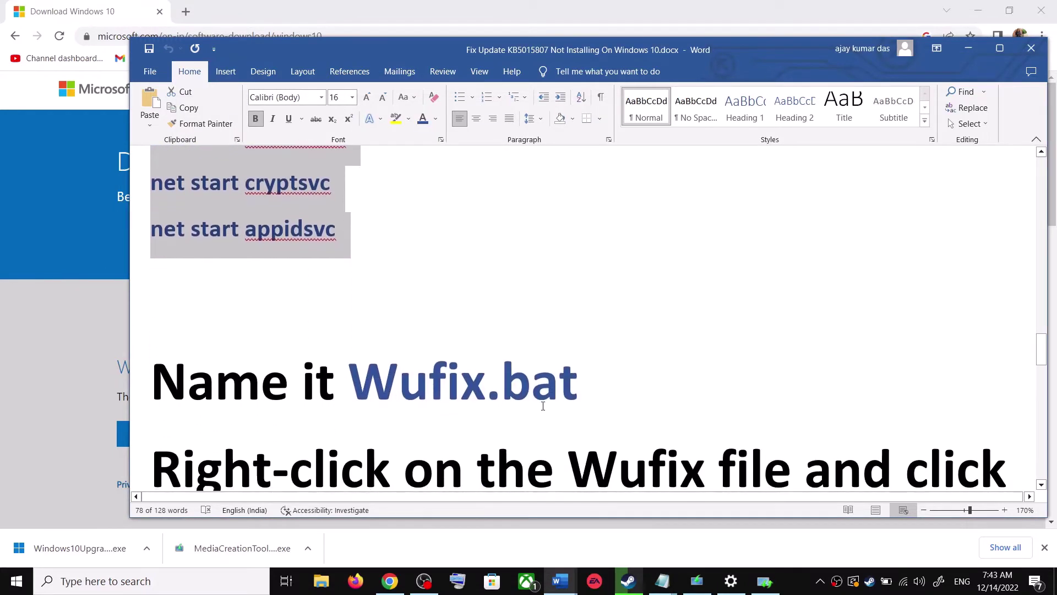
{"action": "left_click_drag", "start_coordinate": [590, 386], "coordinate": [406, 382]}
{"action": "key", "text": "ctrl+c"}
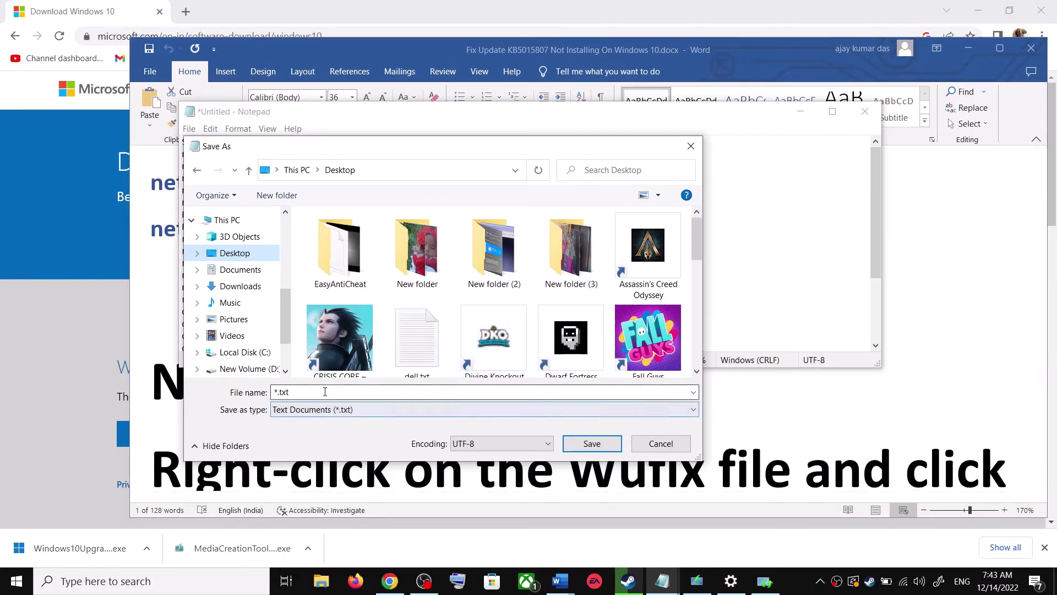
{"action": "left_click", "coordinate": [324, 391]}
{"action": "key", "text": "ctrl+v"}
{"action": "left_click", "coordinate": [316, 416]}
{"action": "left_click", "coordinate": [341, 434]}
{"action": "left_click", "coordinate": [592, 444]}
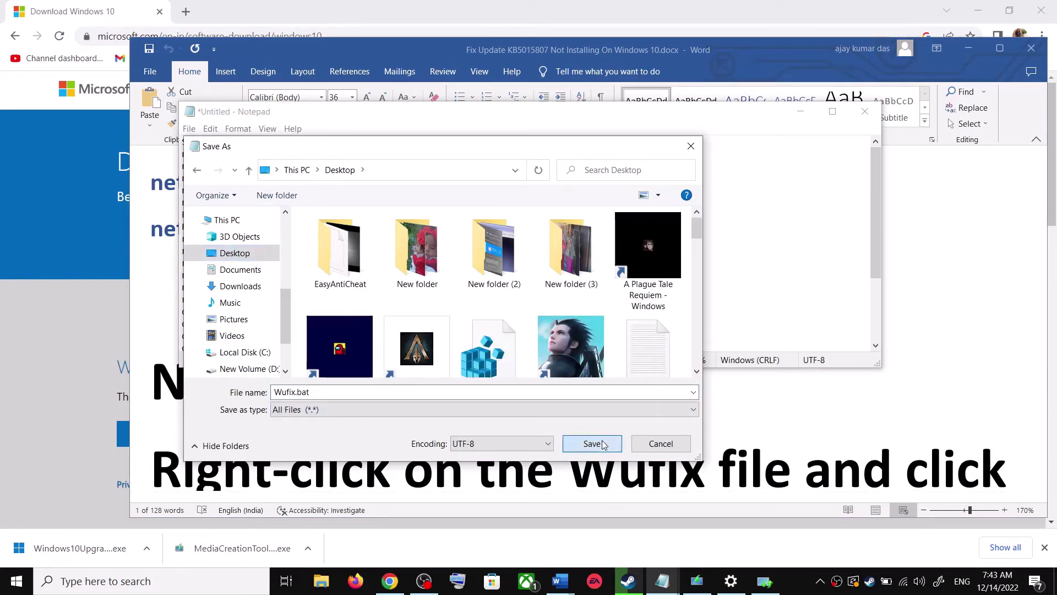
{"action": "key", "text": "super+d"}
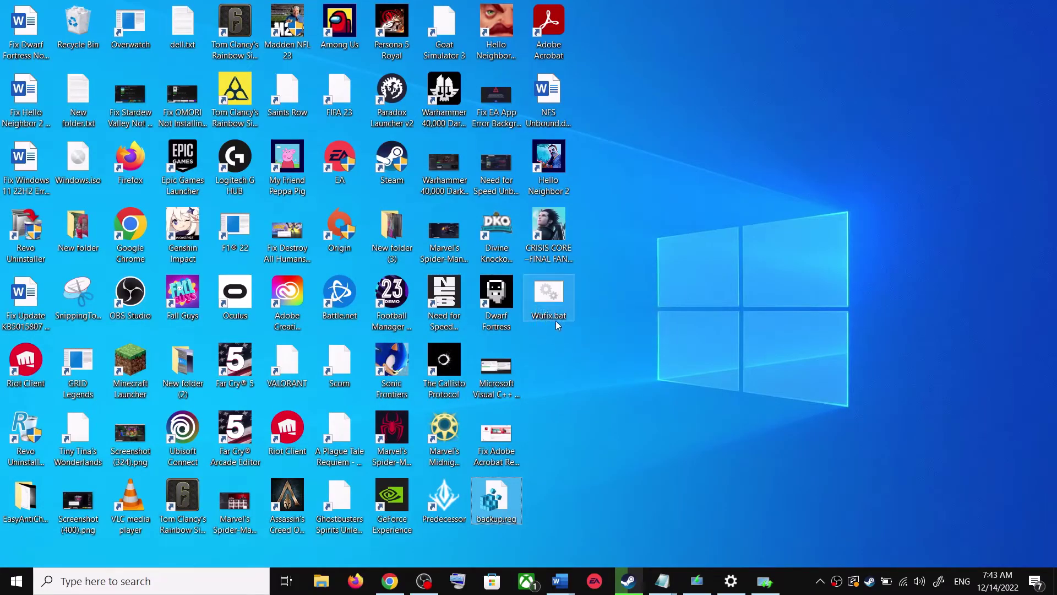
- Run Wufix.bat from the desktop as administrator
{"action": "double_click", "coordinate": [556, 300]}
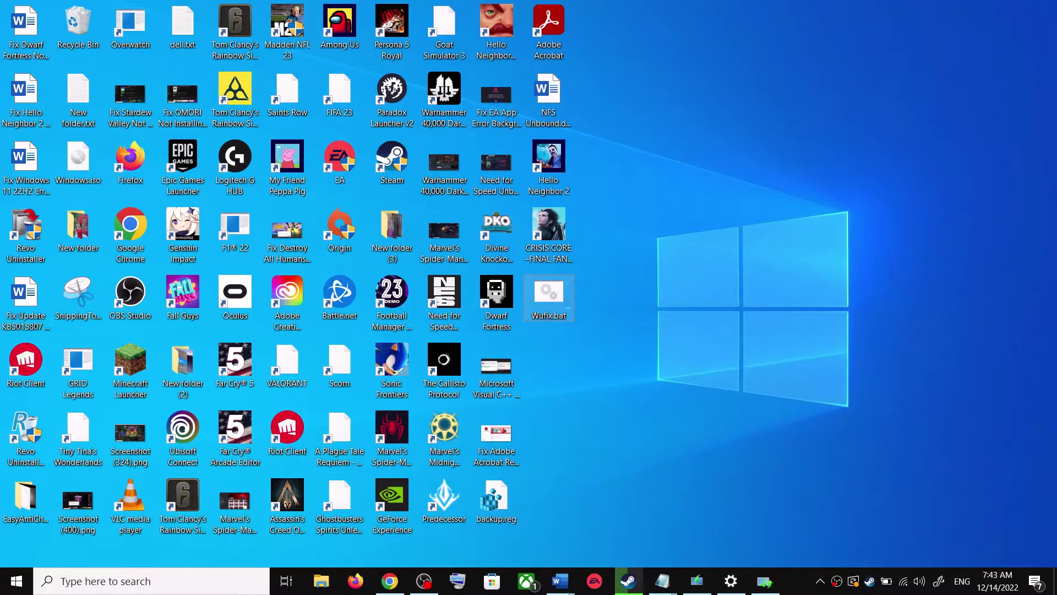
{"action": "right_click", "coordinate": [555, 293]}
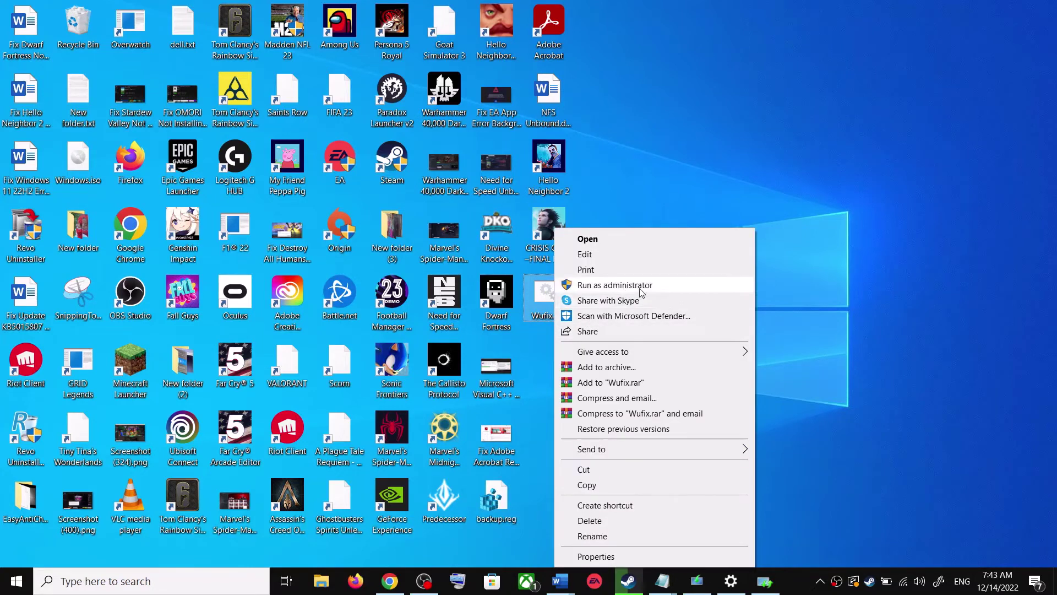
{"action": "left_click", "coordinate": [631, 190]}
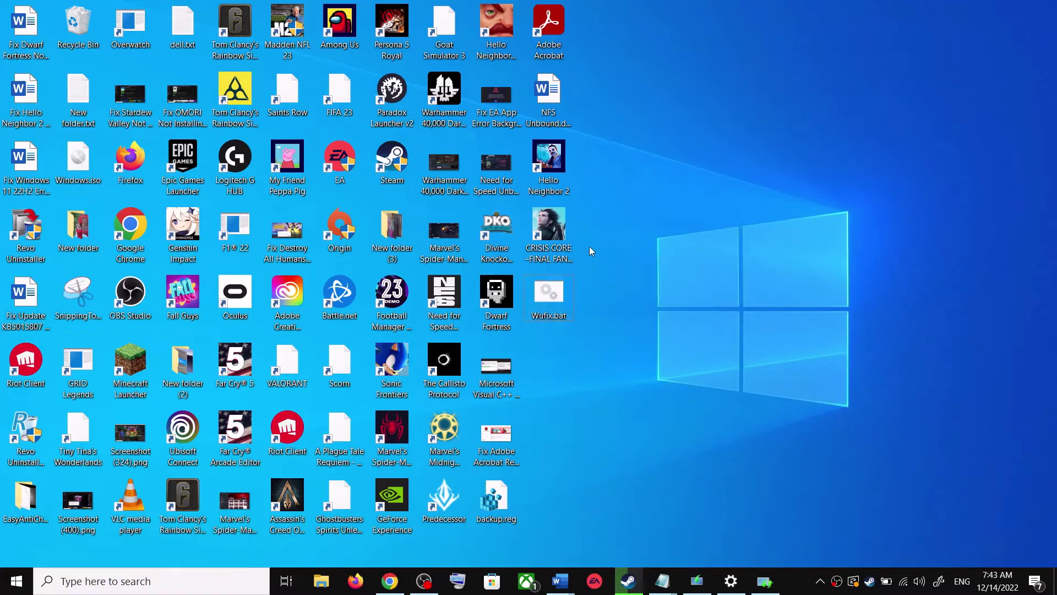
{"action": "right_click", "coordinate": [548, 306]}
{"action": "left_click", "coordinate": [605, 281]}
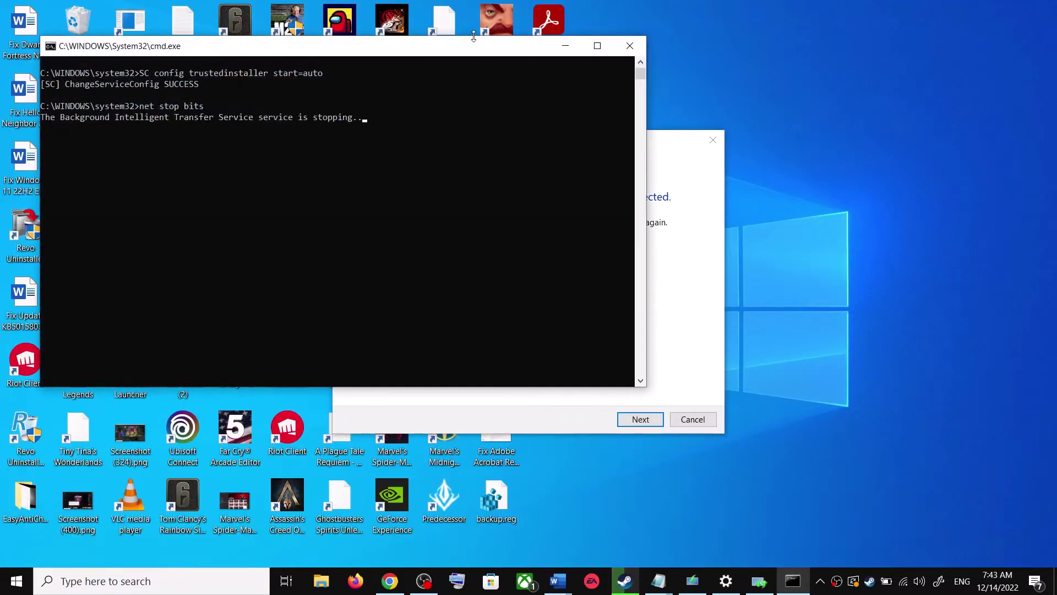
- Let Wufix.bat run its service, Winsock and DISM commands, viewing power options without restarting
{"action": "left_click_drag", "start_coordinate": [479, 50], "coordinate": [600, 148]}
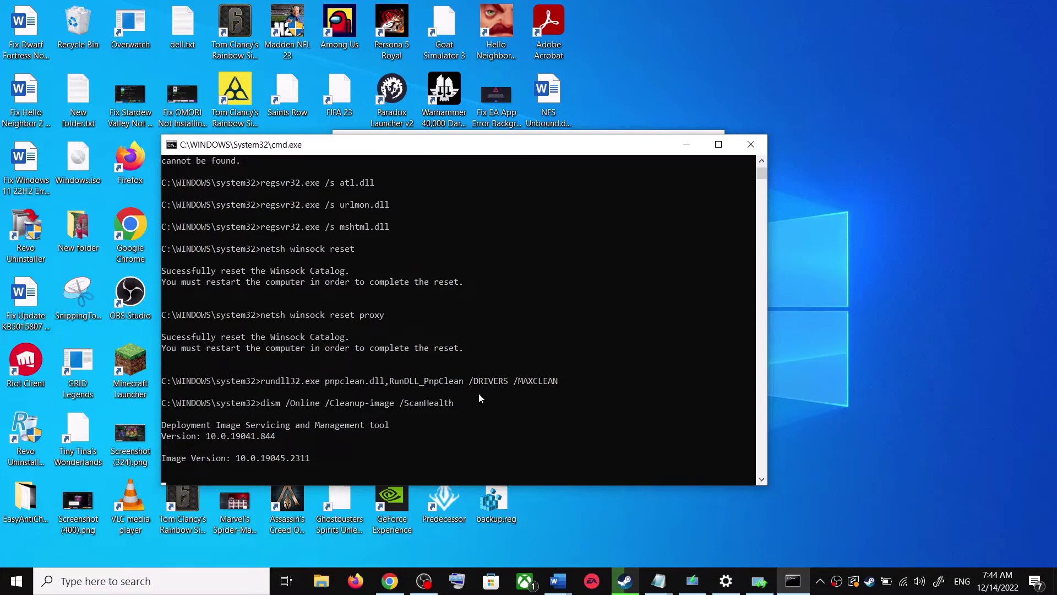
{"action": "left_click", "coordinate": [28, 538]}
{"action": "left_click", "coordinate": [17, 581]}
{"action": "left_click", "coordinate": [22, 552]}
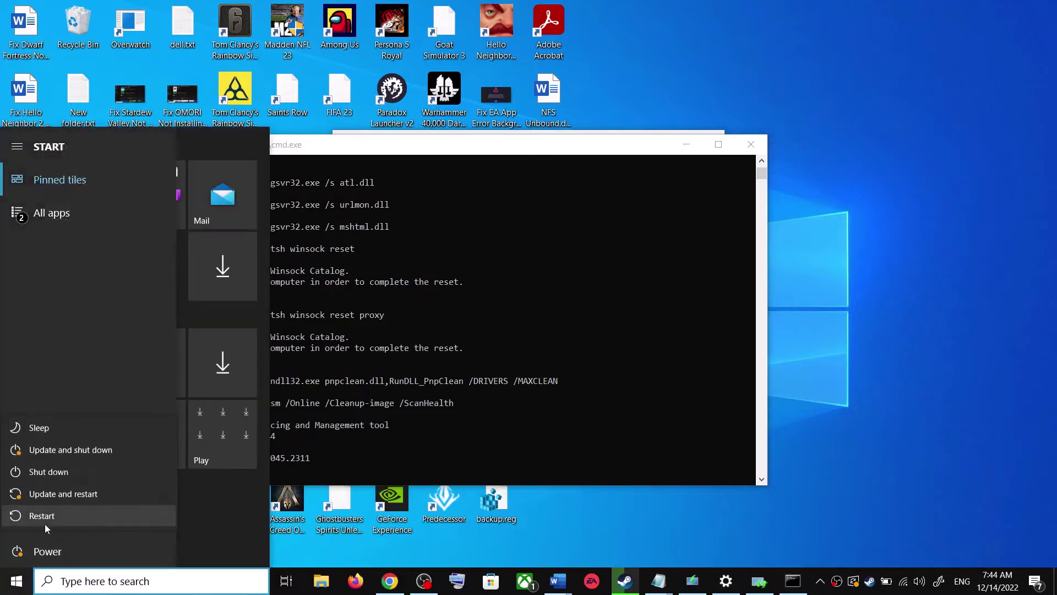
{"action": "left_click", "coordinate": [876, 375]}
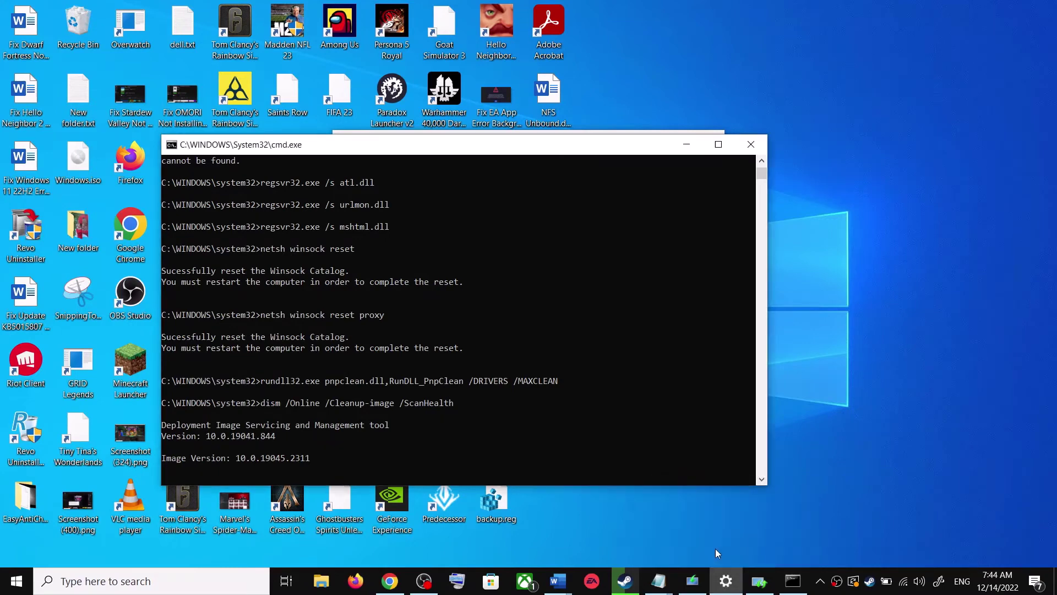
- Find Step 4, Use Media Creation Tool, in the guide and switch back to the Windows 10 download page
{"action": "mouse_move", "coordinate": [559, 581]}
{"action": "left_click", "coordinate": [649, 542]}
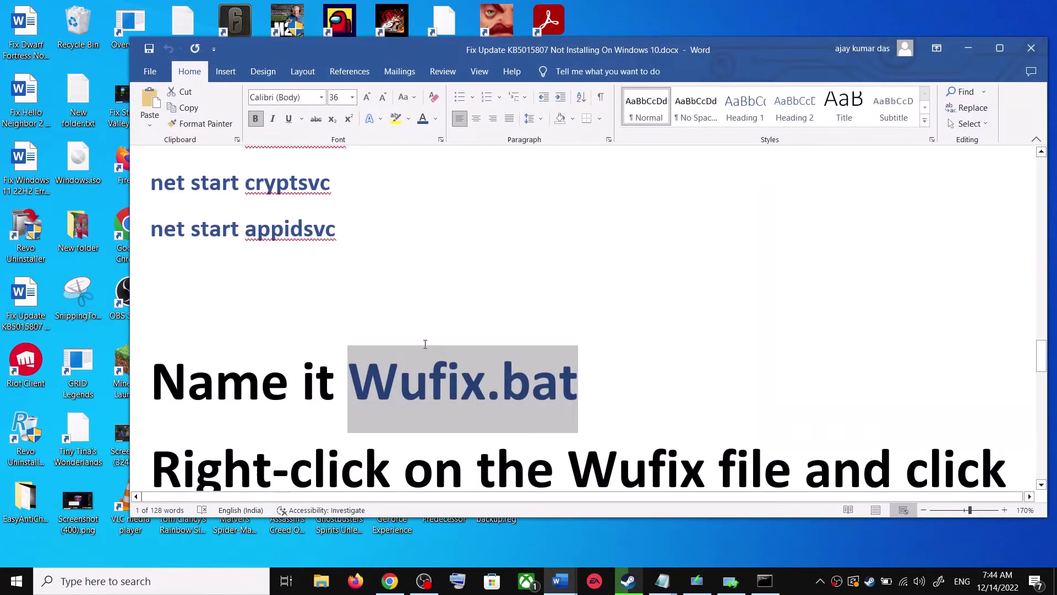
{"action": "scroll", "coordinate": [530, 359], "scroll_direction": "down", "scroll_amount": 3}
{"action": "scroll", "coordinate": [533, 359], "scroll_direction": "down", "scroll_amount": 5}
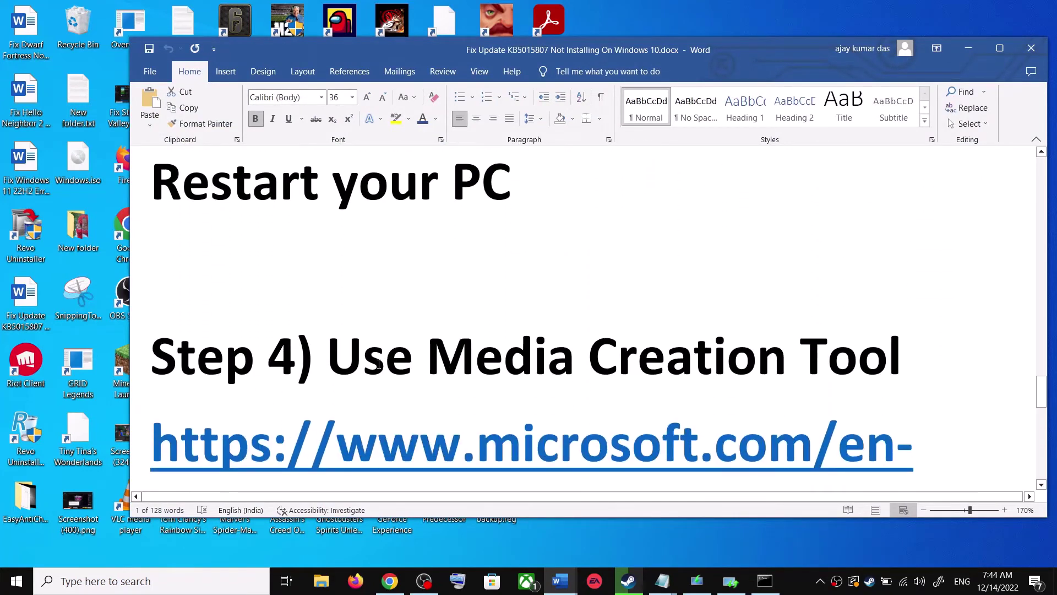
{"action": "left_click_drag", "start_coordinate": [379, 364], "coordinate": [906, 359]}
{"action": "scroll", "coordinate": [544, 381], "scroll_direction": "down", "scroll_amount": 2}
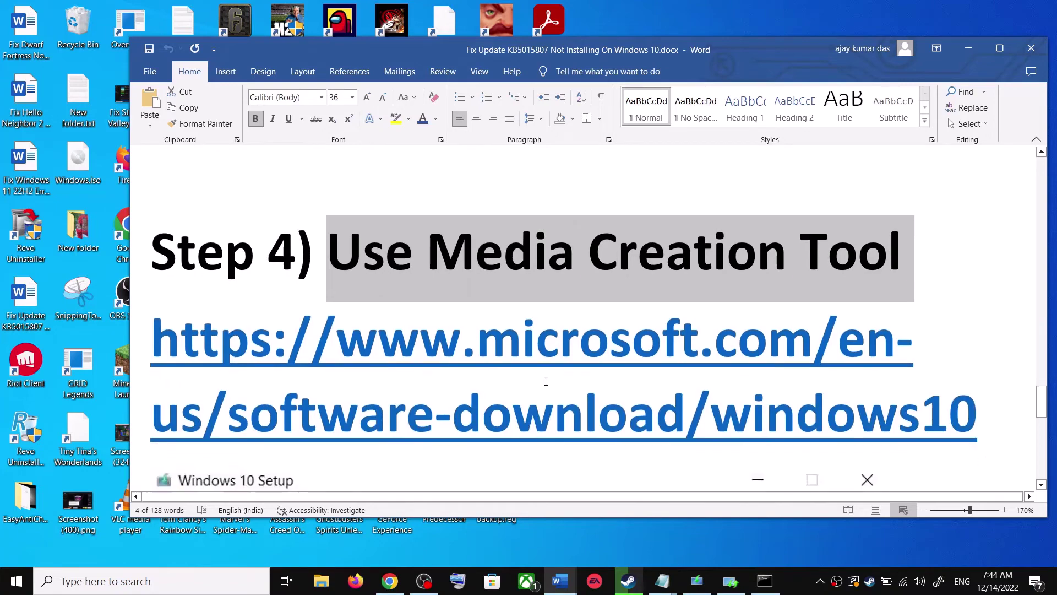
{"action": "scroll", "coordinate": [544, 381], "scroll_direction": "down", "scroll_amount": 1}
{"action": "left_click", "coordinate": [389, 582]}
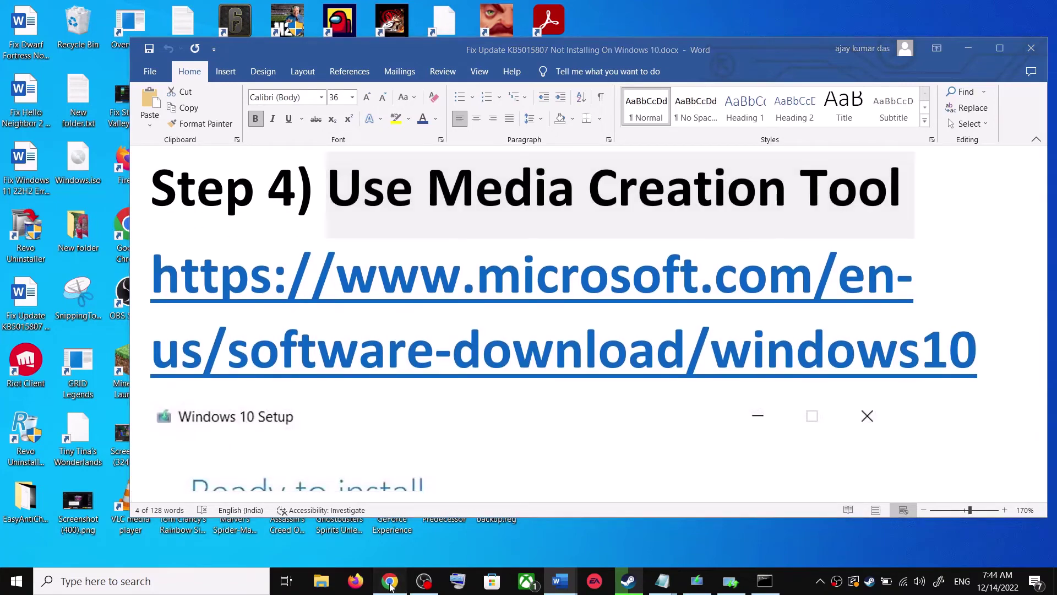
{"action": "scroll", "coordinate": [200, 324], "scroll_direction": "down", "scroll_amount": 5}
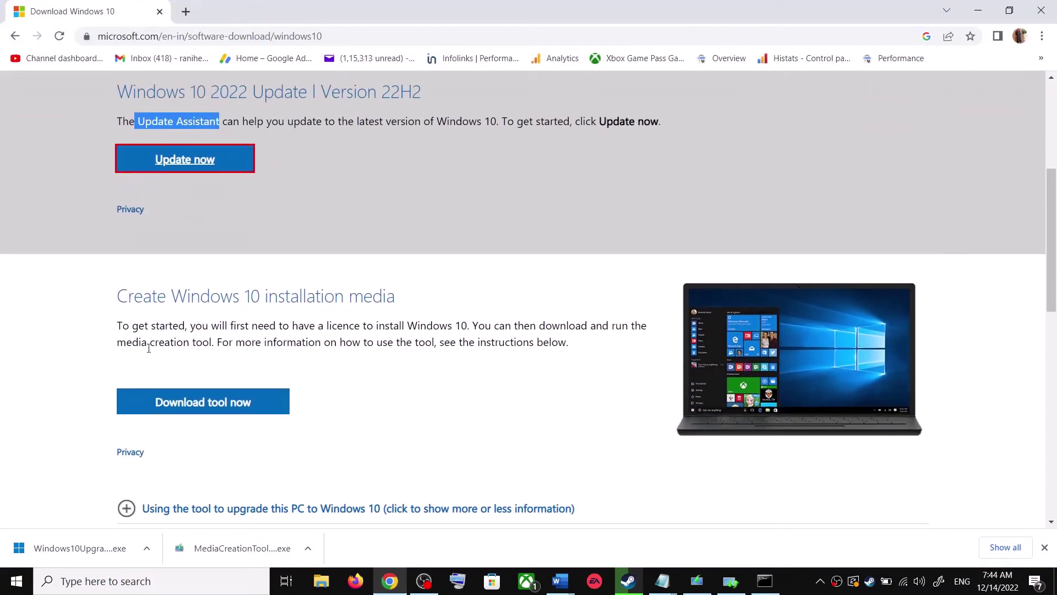
- Open the downloaded MediaCreationTool and accept the Windows 10 Setup license terms
{"action": "left_click_drag", "start_coordinate": [122, 344], "coordinate": [217, 345]}
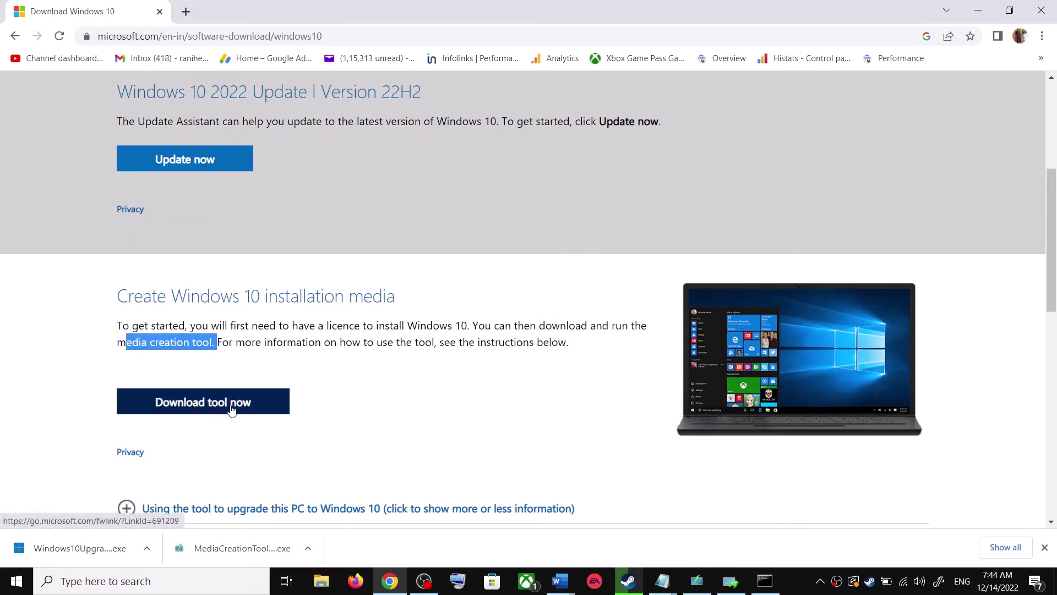
{"action": "left_click", "coordinate": [239, 549]}
{"action": "left_click", "coordinate": [707, 448]}
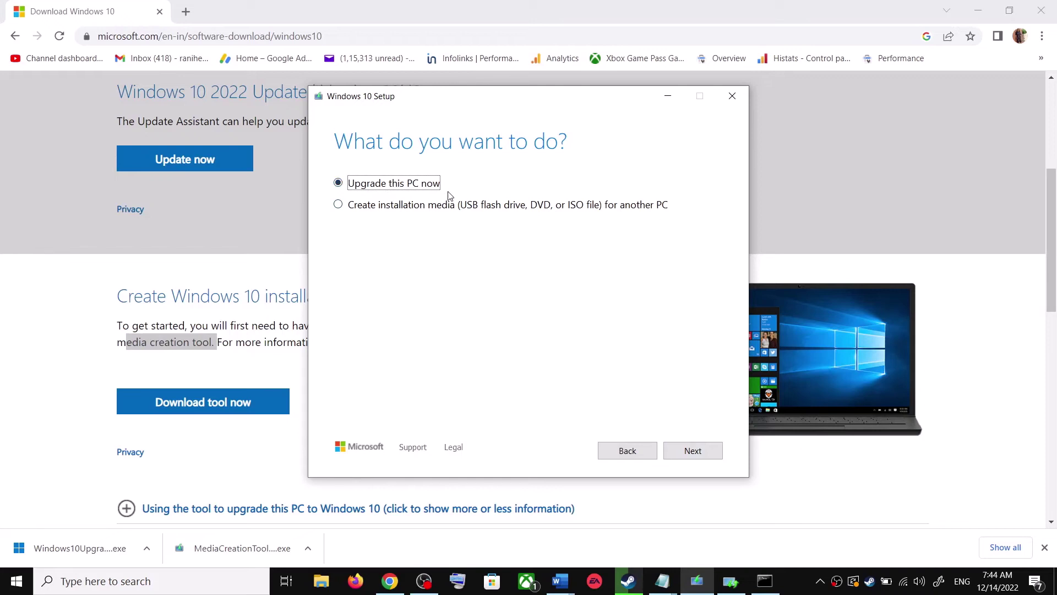
- Proceed with 'Upgrade this PC now' so Windows 10 Setup begins downloading Windows 10
{"action": "left_click", "coordinate": [704, 454]}
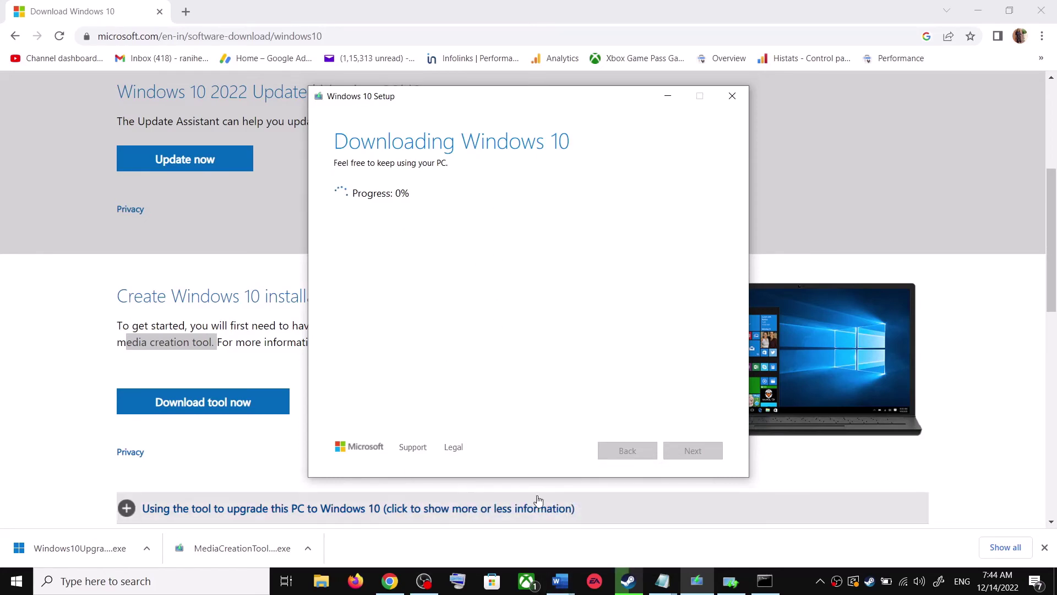
- Bring the KB5015807 fix guide forward, maximize it, and scroll to the Ready to install screenshot
{"action": "mouse_move", "coordinate": [567, 589]}
{"action": "left_click", "coordinate": [611, 521]}
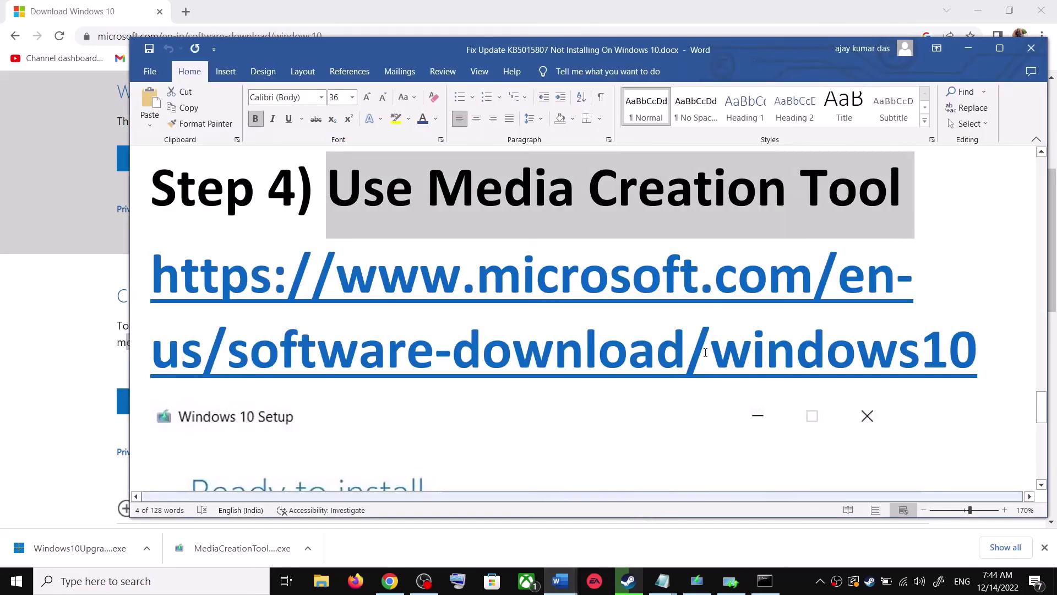
{"action": "scroll", "coordinate": [716, 385], "scroll_direction": "down", "scroll_amount": 2}
{"action": "scroll", "coordinate": [734, 350], "scroll_direction": "down", "scroll_amount": 2}
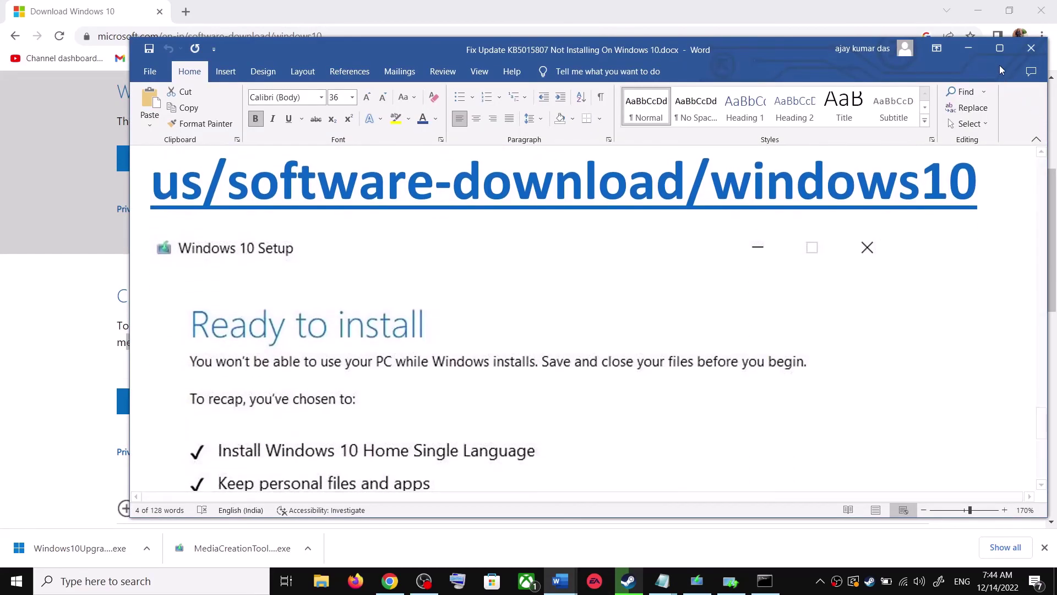
{"action": "left_click", "coordinate": [999, 48]}
{"action": "scroll", "coordinate": [165, 308], "scroll_direction": "down", "scroll_amount": 2}
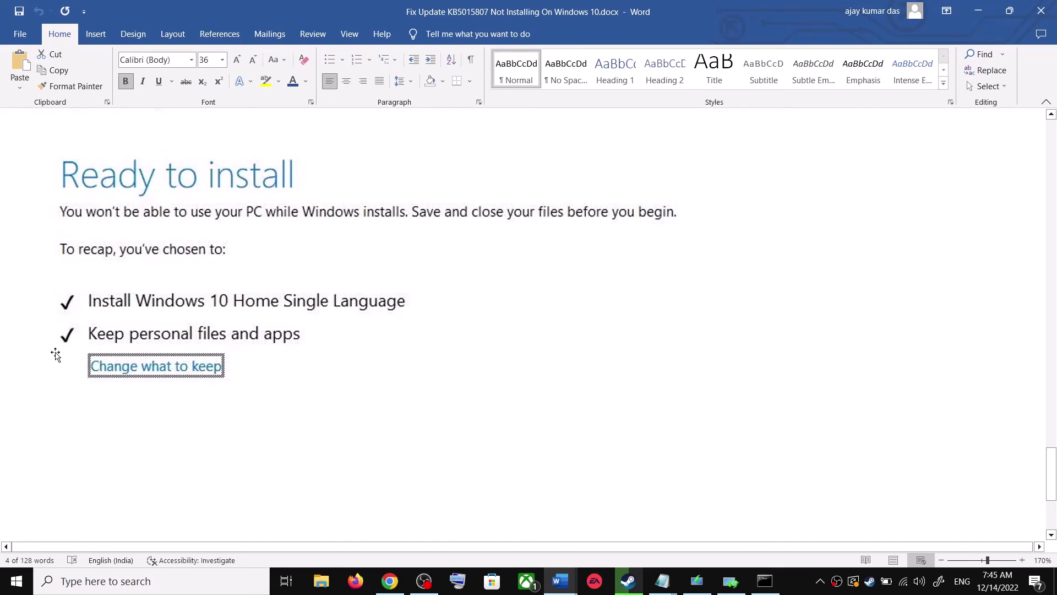
{"action": "scroll", "coordinate": [368, 333], "scroll_direction": "down", "scroll_amount": 4}
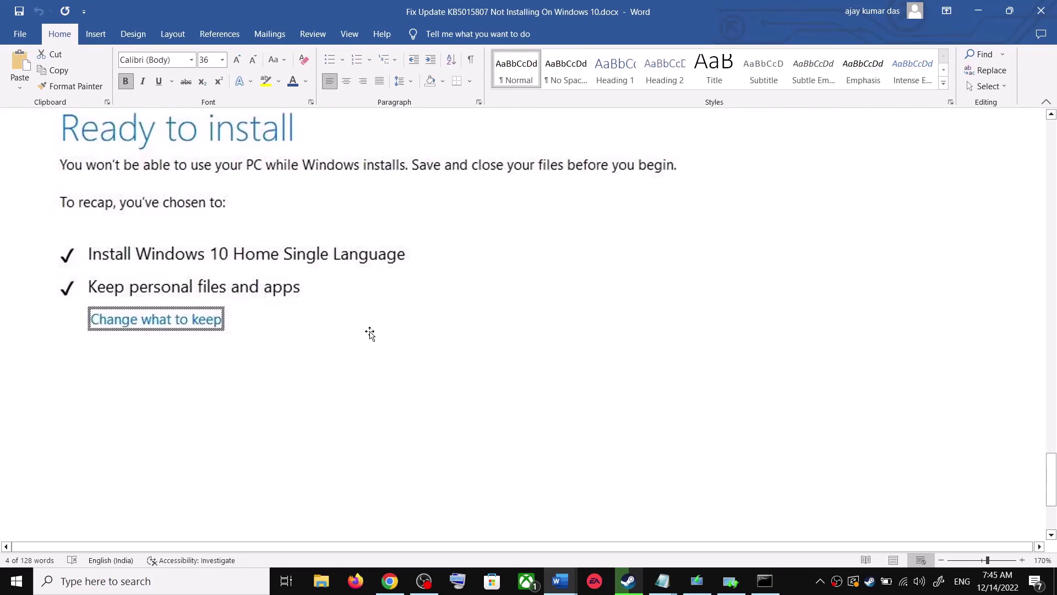
{"action": "scroll", "coordinate": [537, 382], "scroll_direction": "up", "scroll_amount": 5}
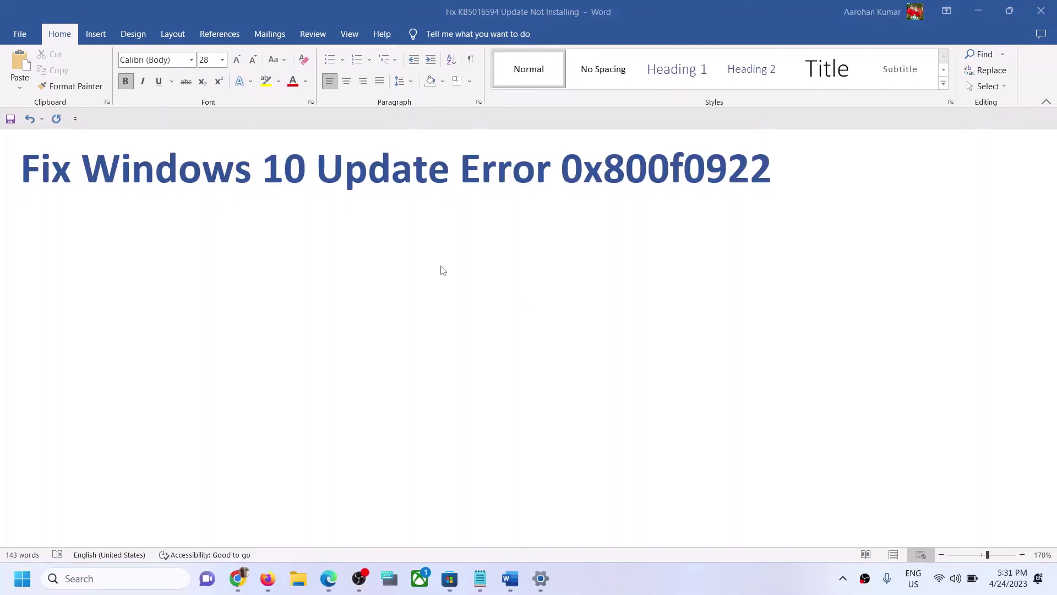
- Activate the 'Fix KB5016594 Update Not Installing' Word window, showing the 0x800f0922 heading
{"action": "left_click", "coordinate": [545, 175]}
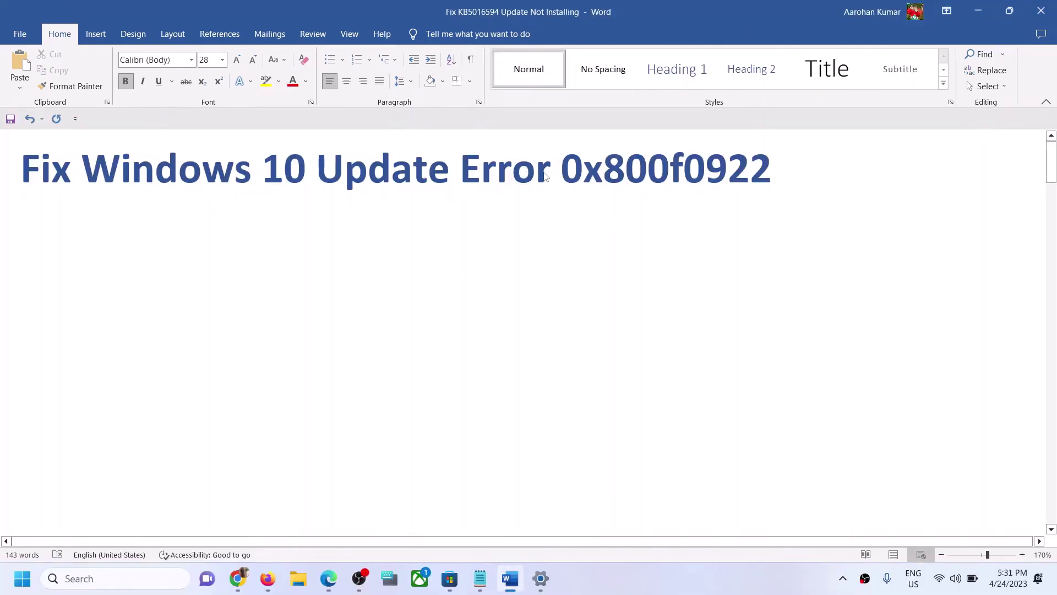